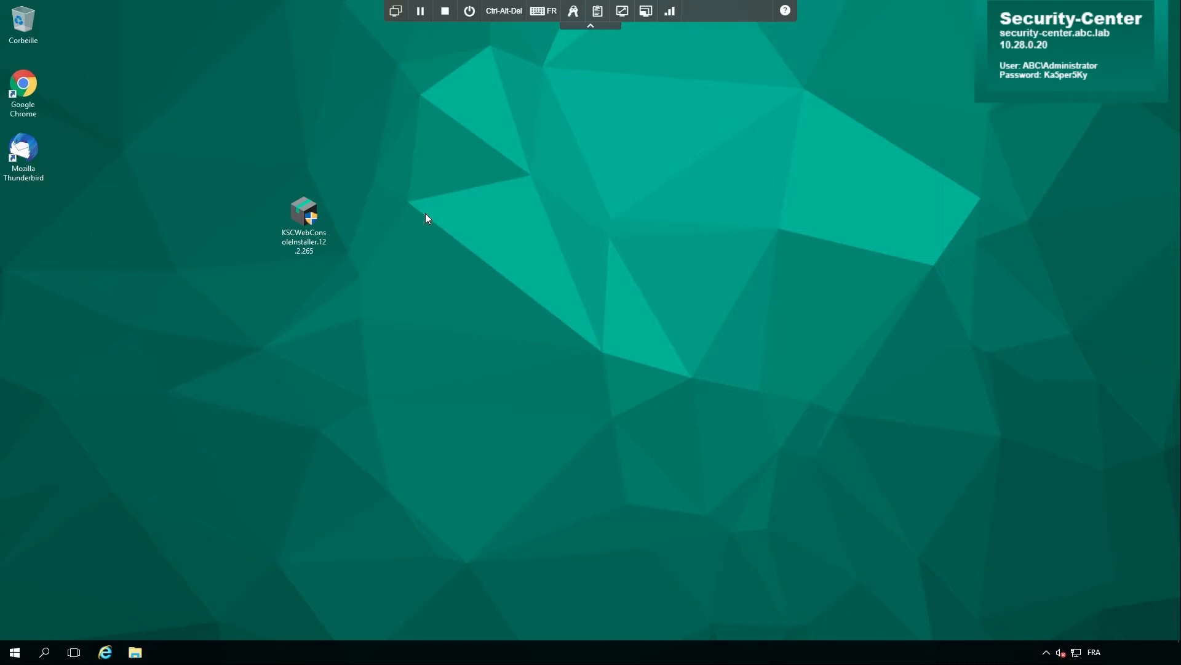
Launch KSCWebConsoleInstaller.12.2.265 from the desktop, allow it to make changes, and choose Français as the setup language.
left_click(305, 213)
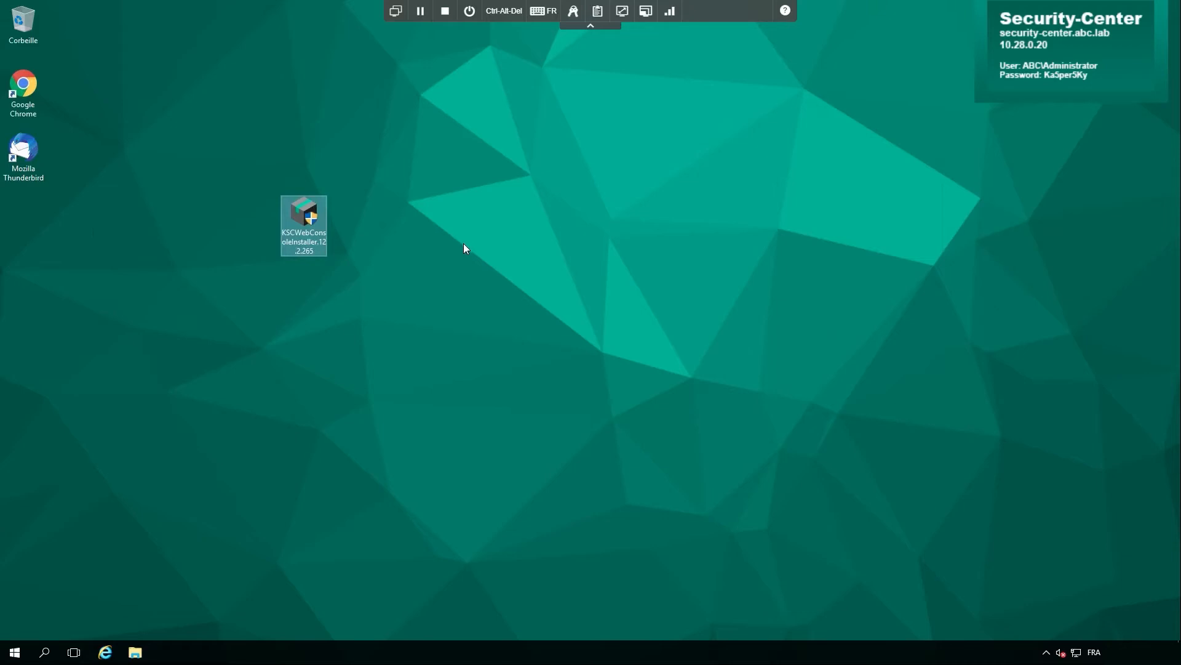
double_click(307, 222)
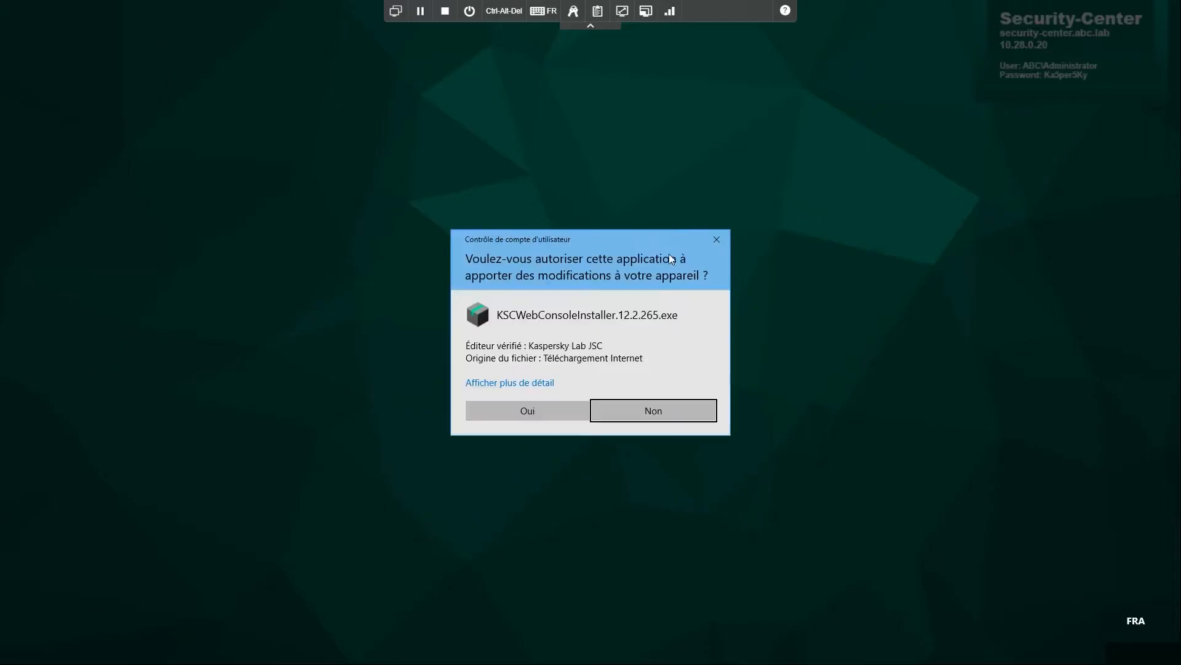
left_click(542, 413)
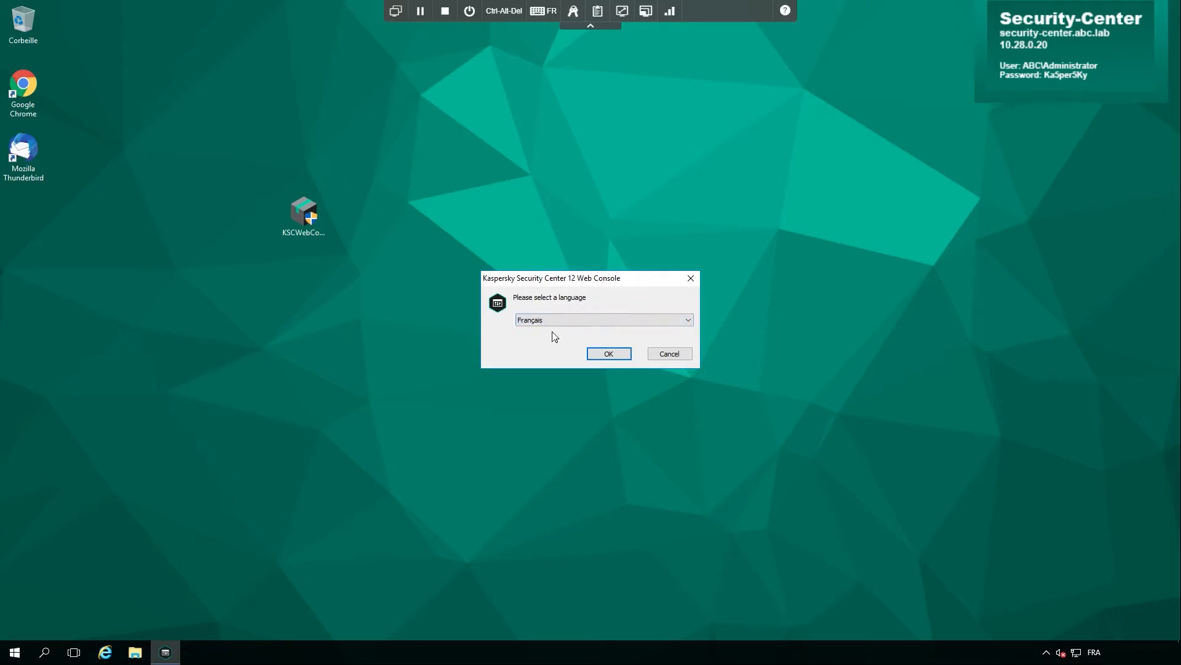
left_click(608, 356)
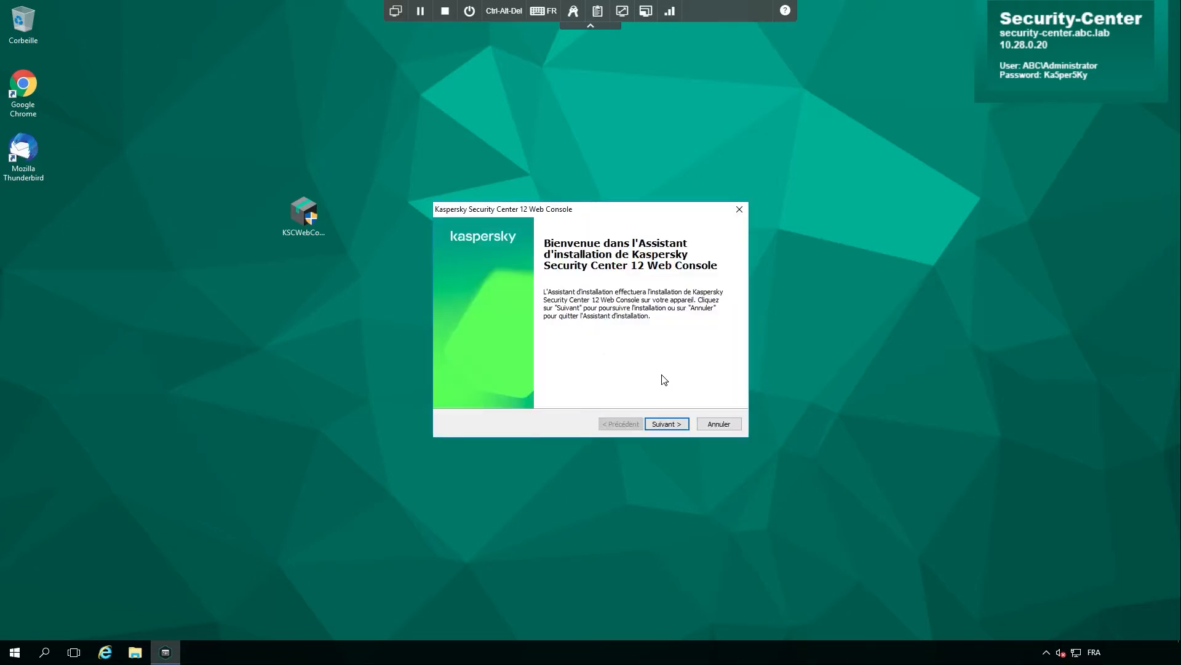
Accept the end-user licence agreement in the setup wizard and keep the default installation folder.
left_click(666, 425)
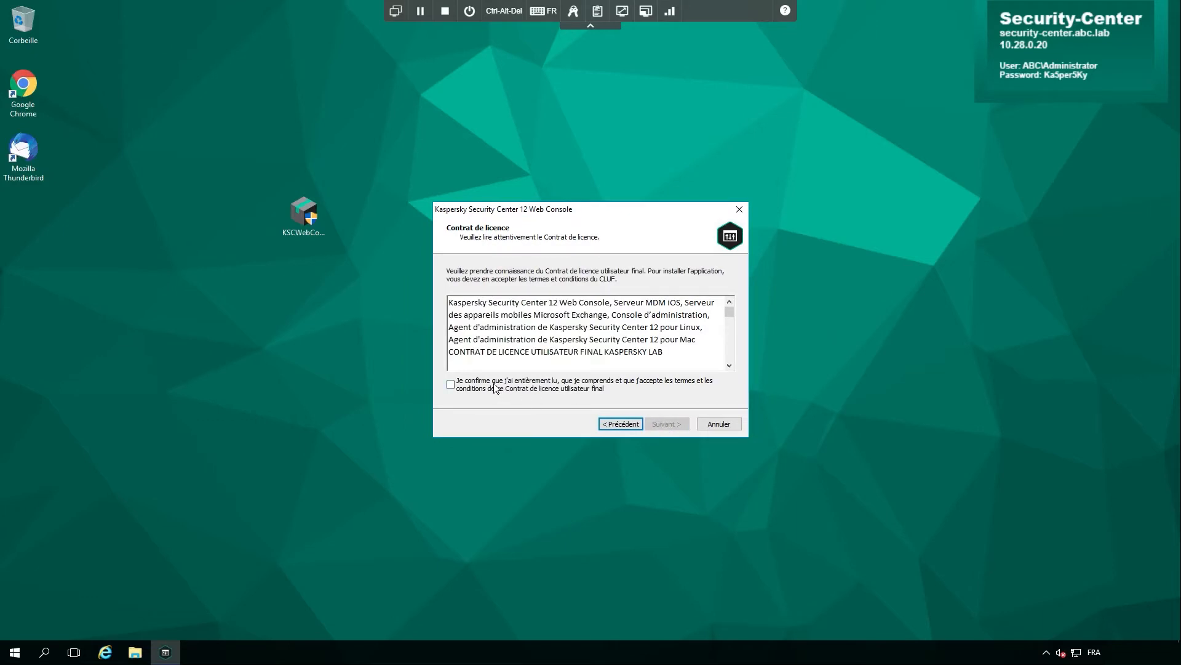
left_click(471, 386)
left_click(668, 426)
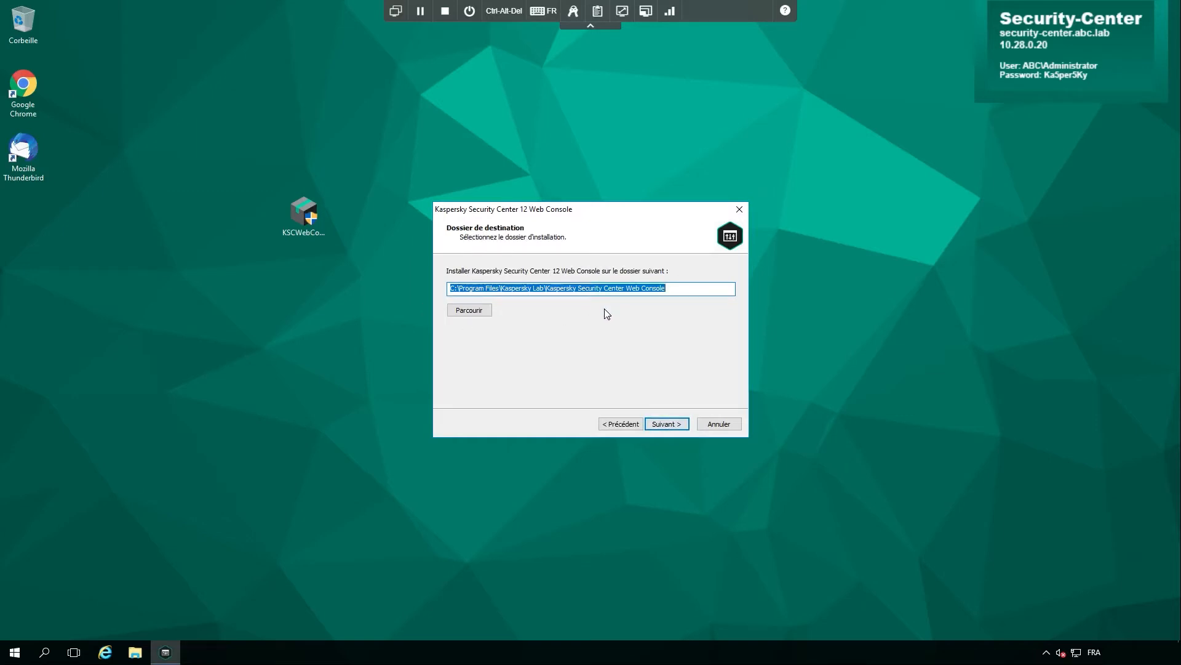
left_click(666, 425)
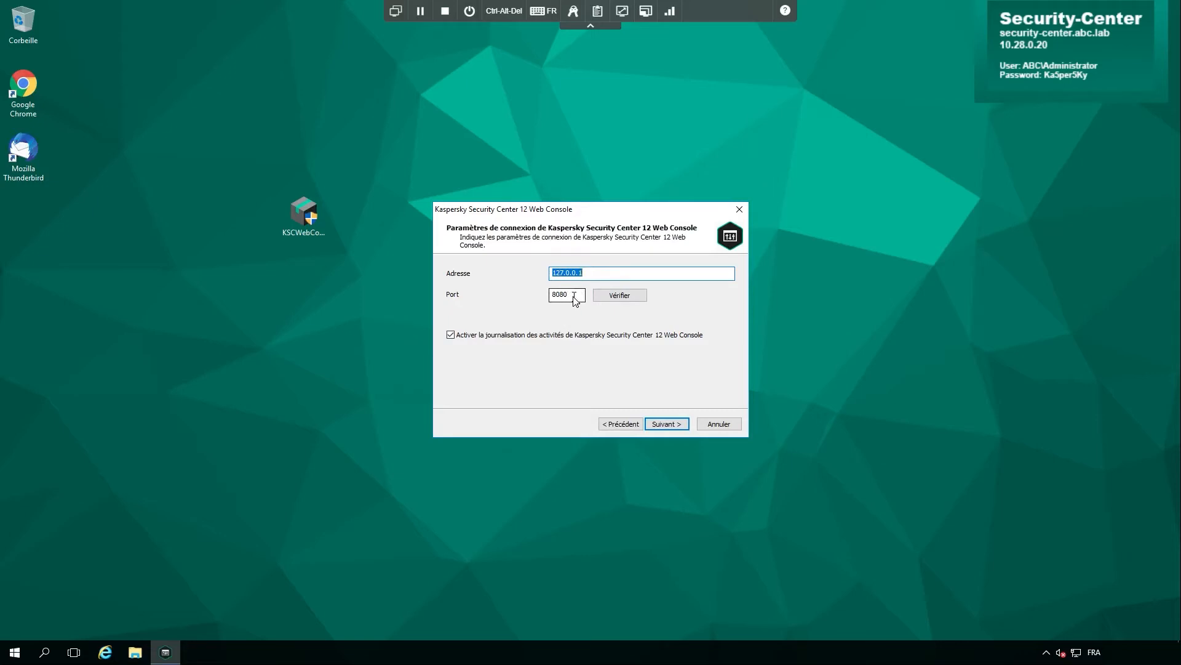
Check the availability of port 8080 on 127.0.0.1 and accept the connection settings with activity logging enabled.
left_click(622, 298)
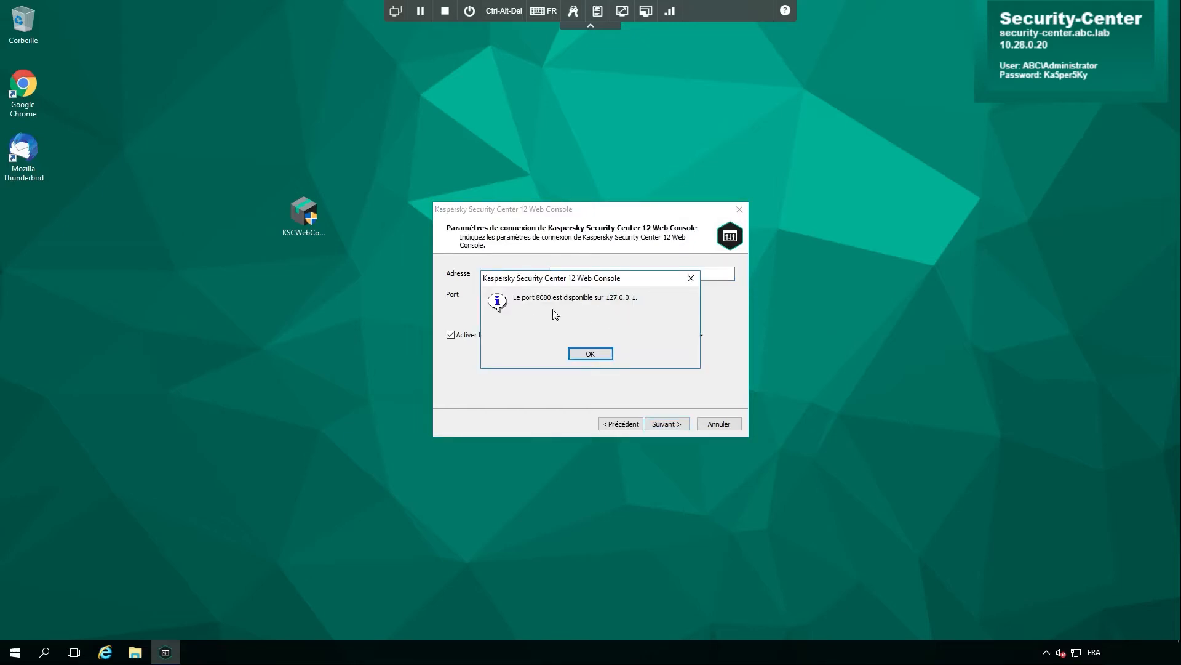
left_click(593, 354)
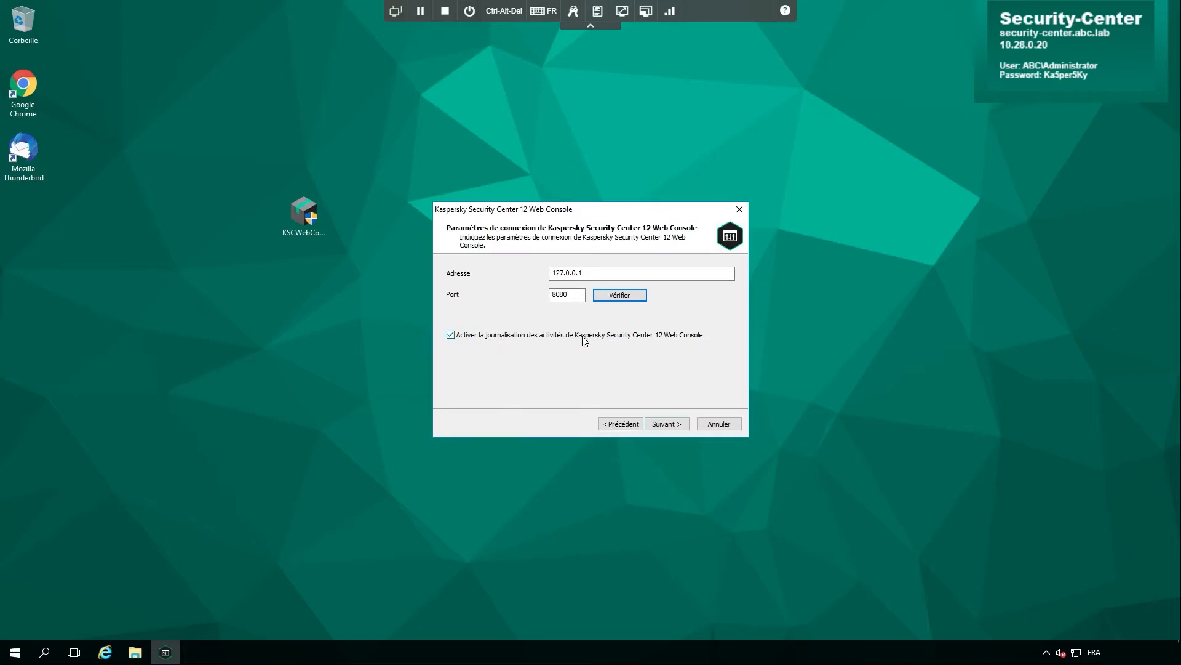
left_click(666, 424)
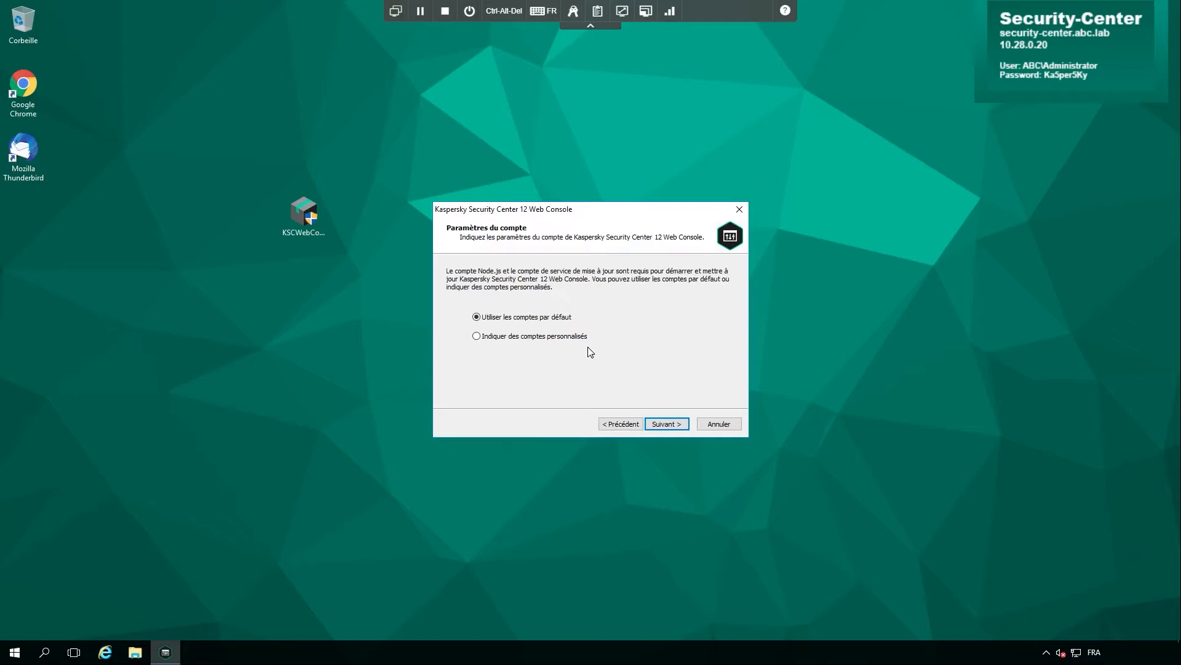
Use the default service accounts and create a new certificate for the domain SECURITY-CENTER.
left_click(673, 425)
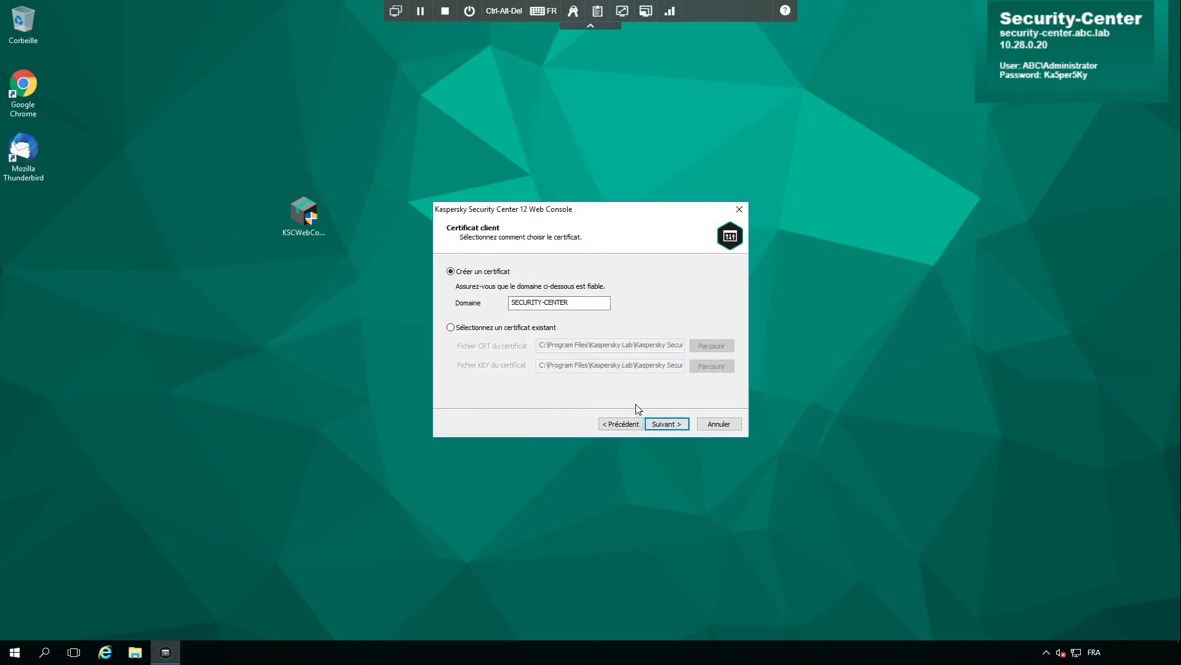
left_click(670, 426)
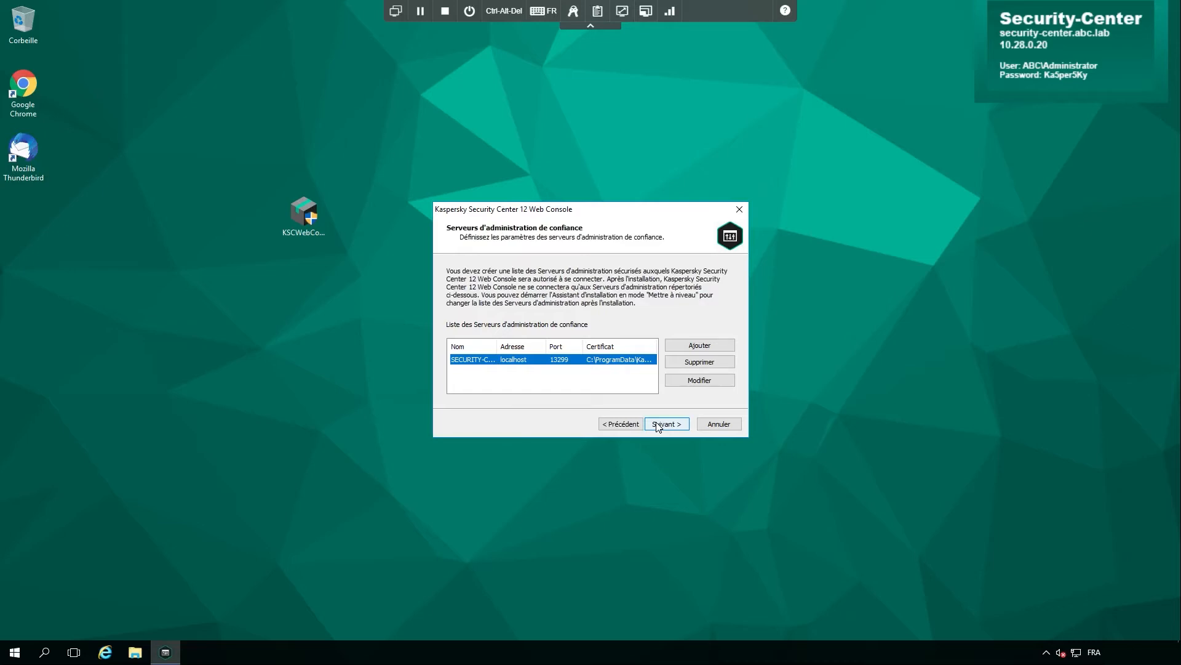
left_click(708, 347)
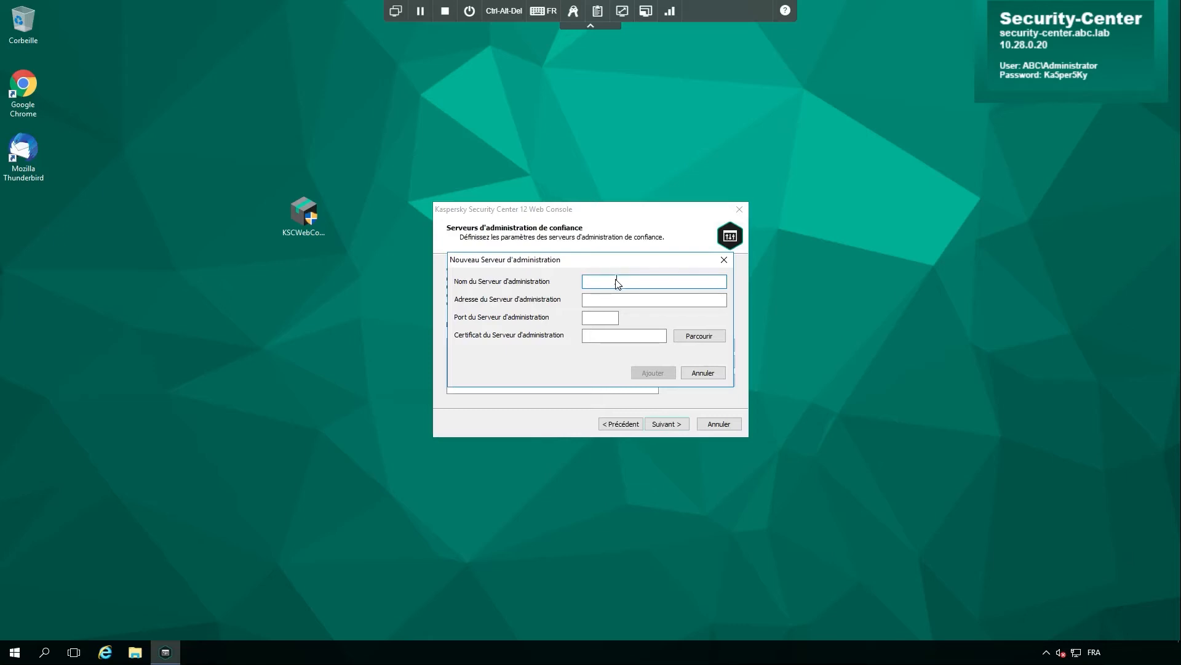
left_click(619, 300)
left_click(702, 373)
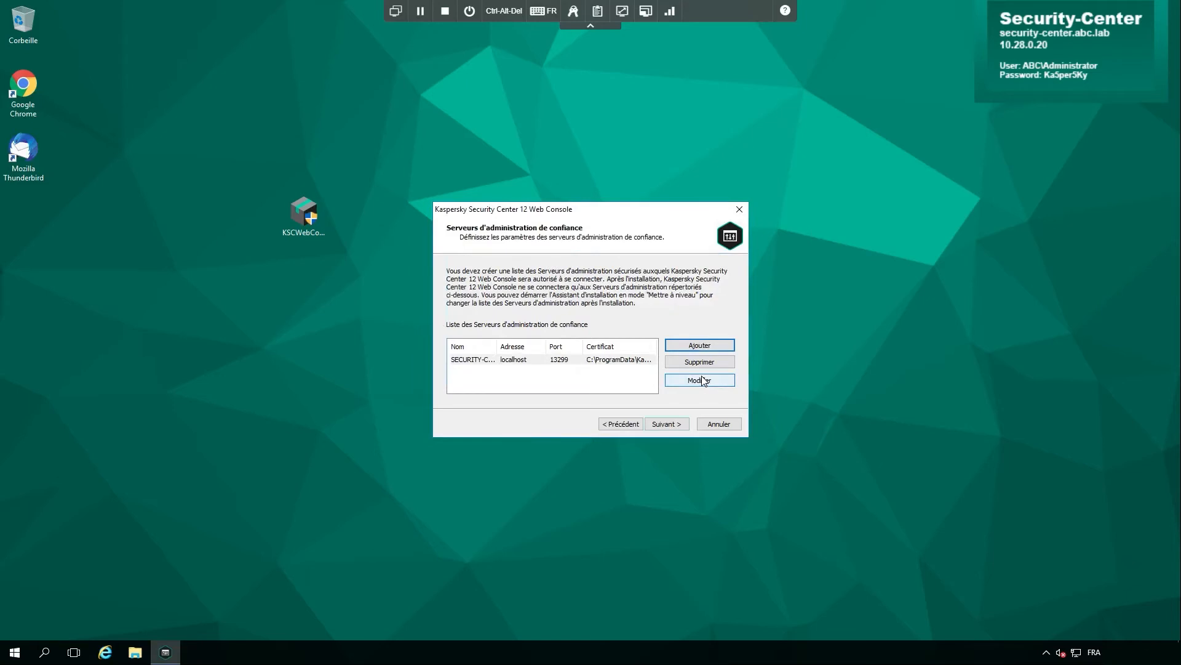
Keep SECURITY-CENTER as the trusted Administration Server, run the Web Console installation, and finish the wizard.
left_click(668, 426)
left_click(670, 424)
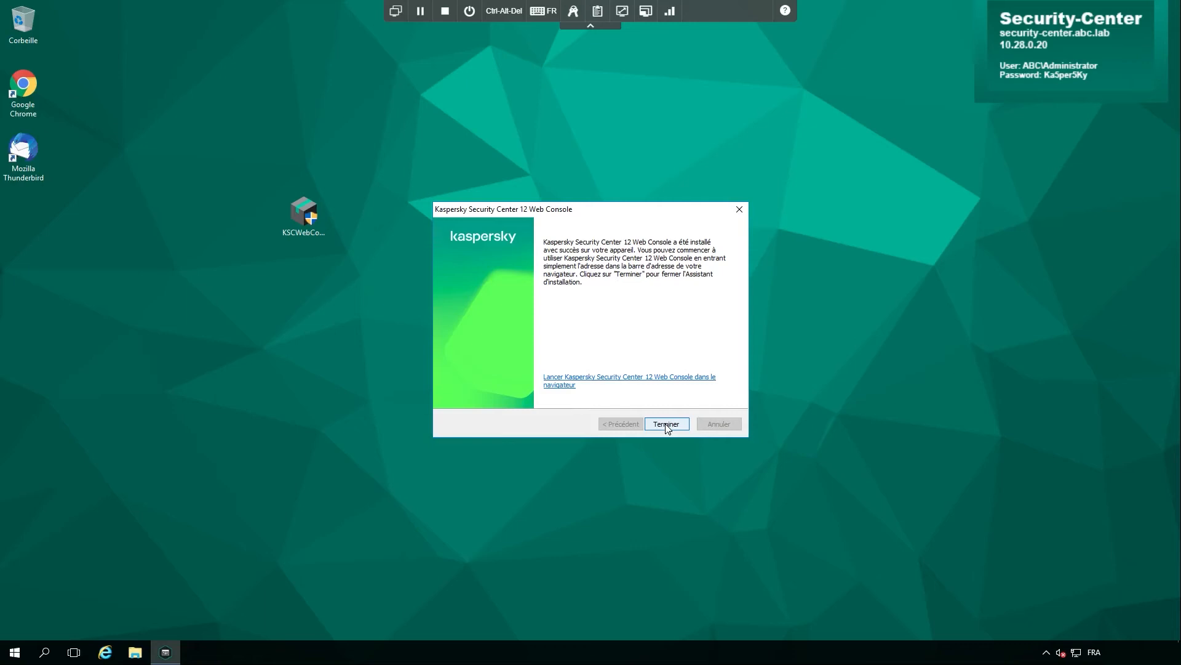
left_click(667, 423)
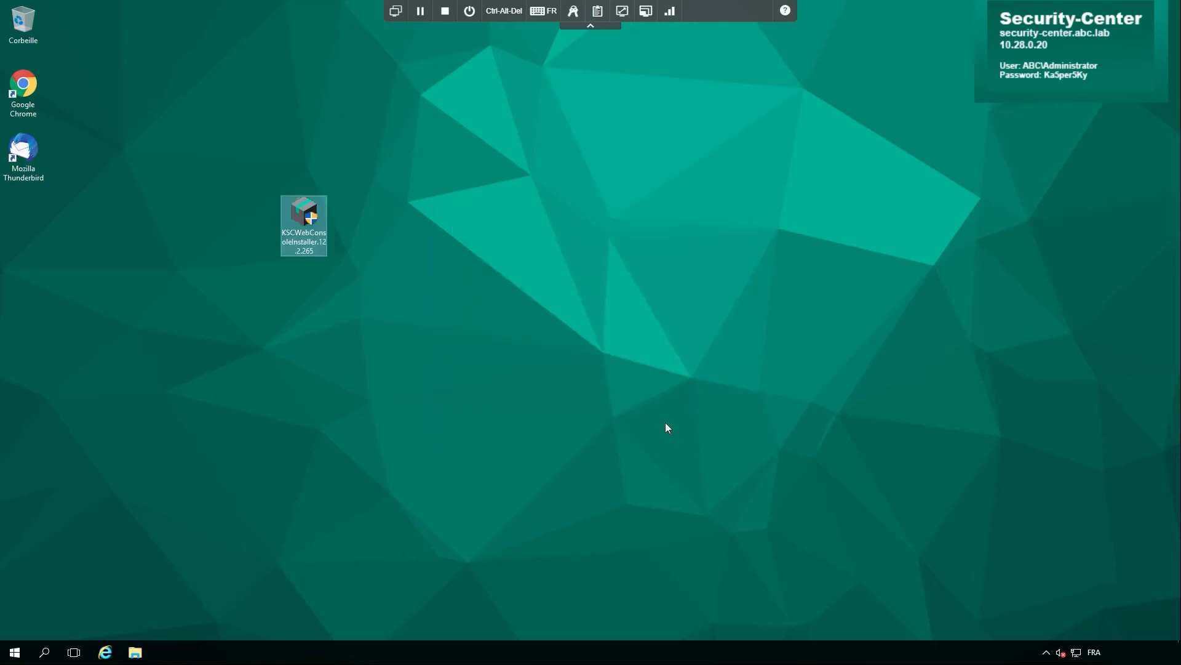
double_click(24, 86)
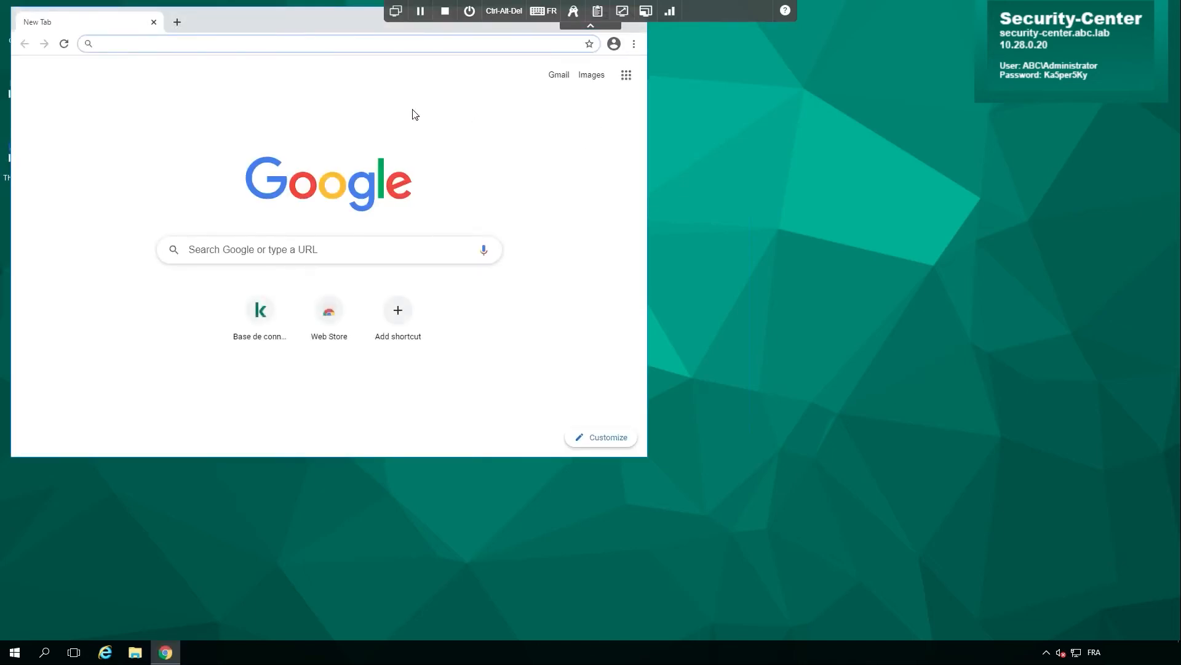
left_click_drag(277, 26, 520, 134)
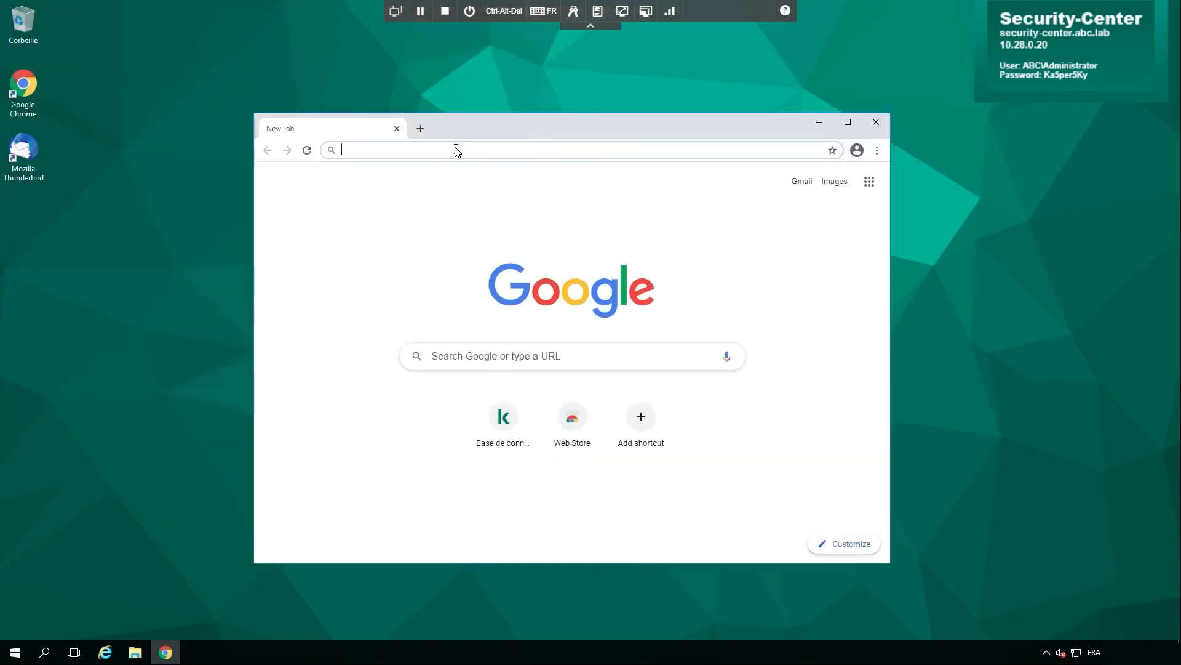
type("ht")
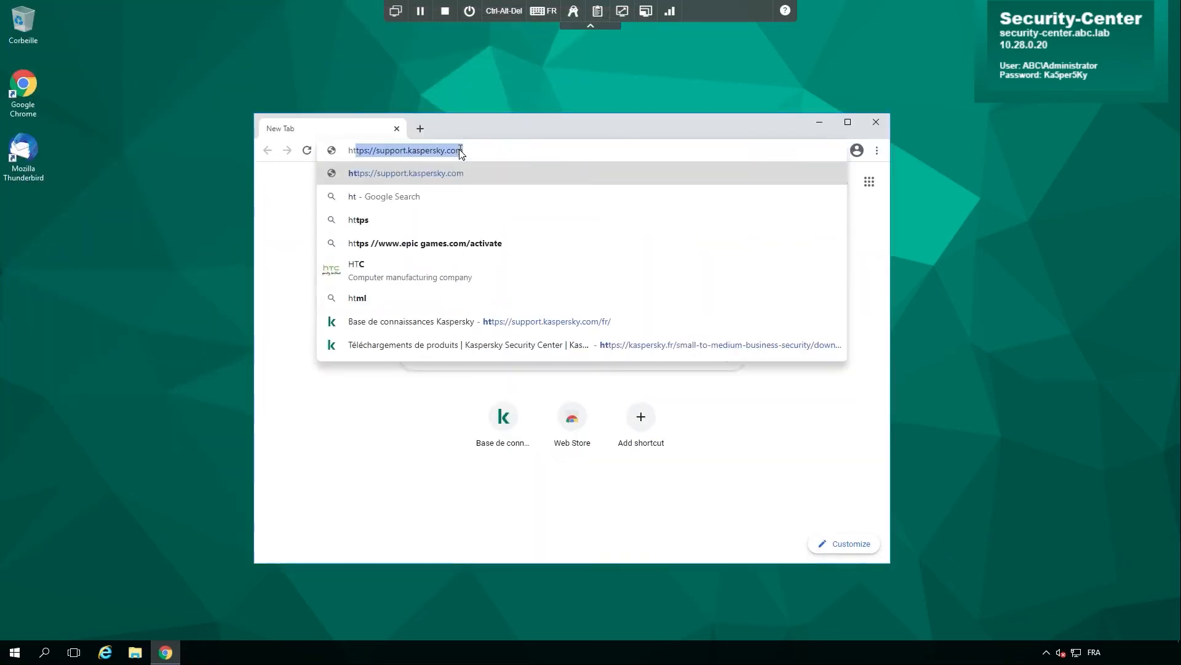
type("tps:/")
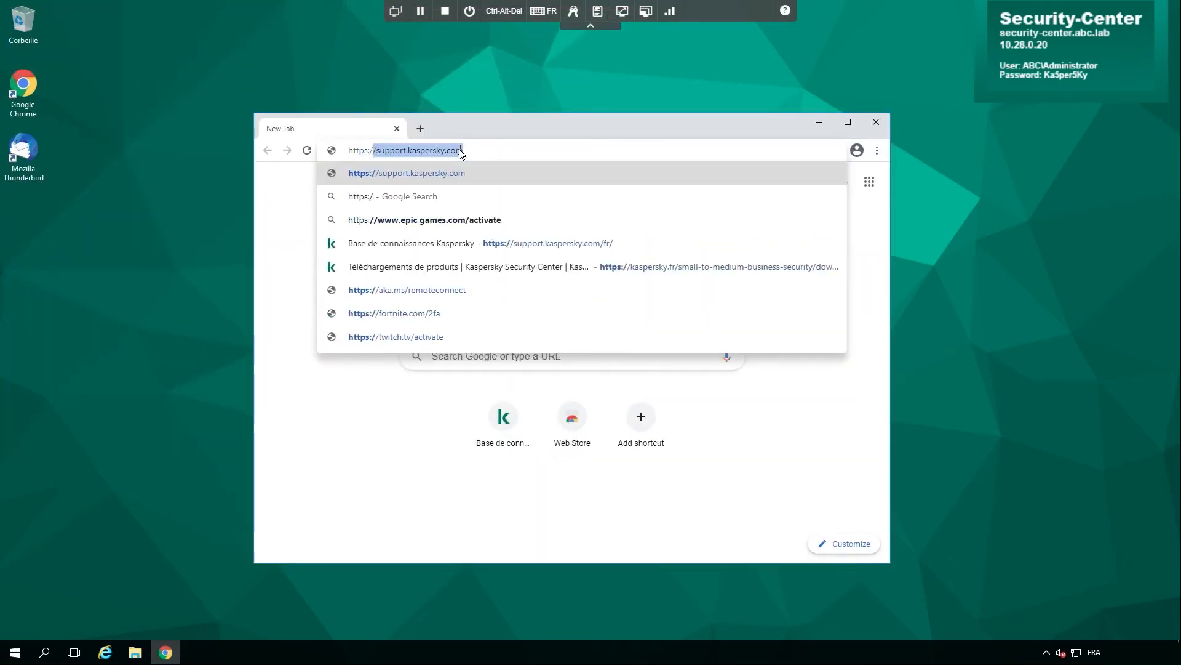
type("/")
key("Home")
key("Delete")
key("Delete")
key("Delete")
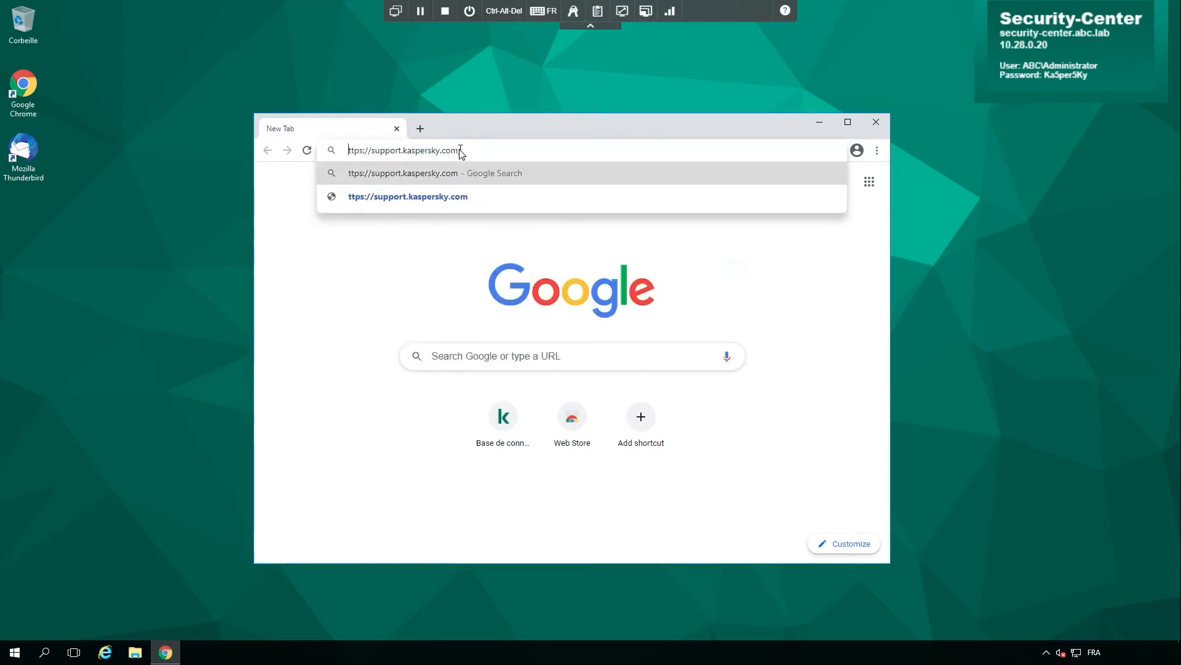
key("End")
key("ctrl+a")
type("https://127.0.0.1:")
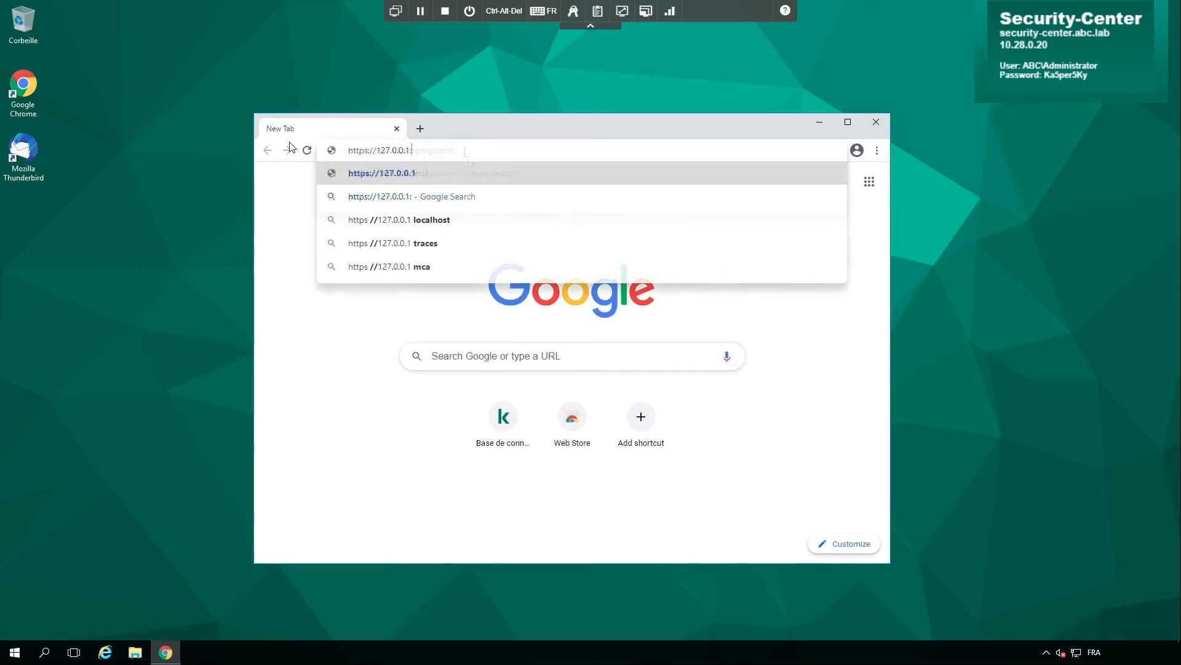
type("8080")
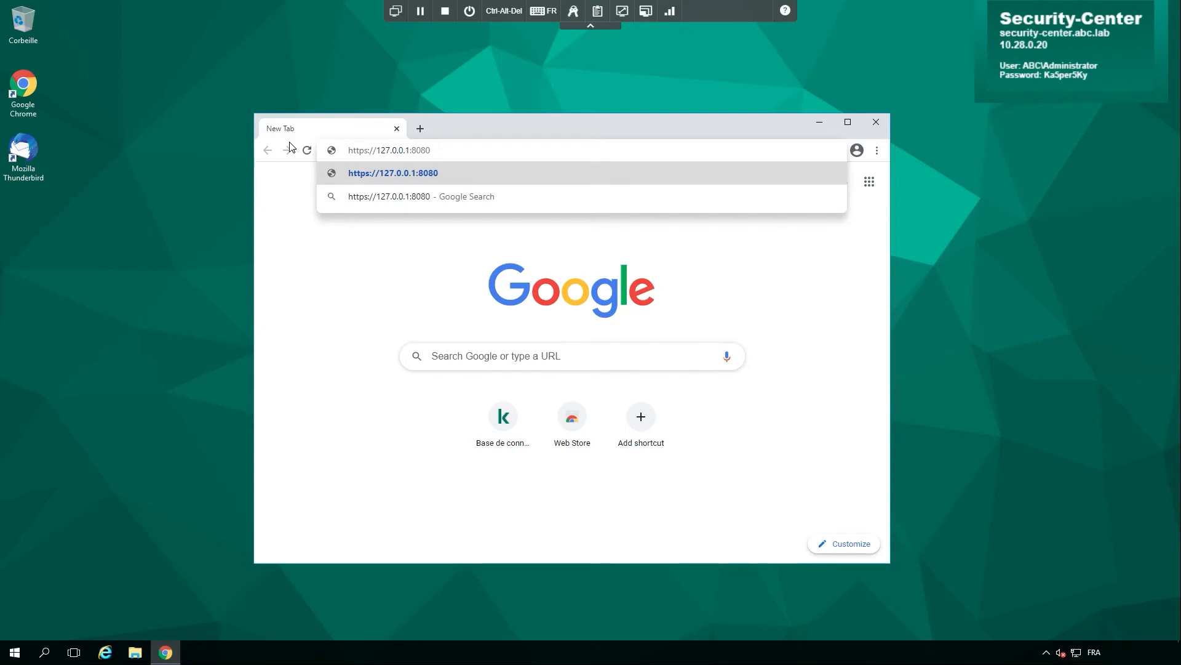
key("Return")
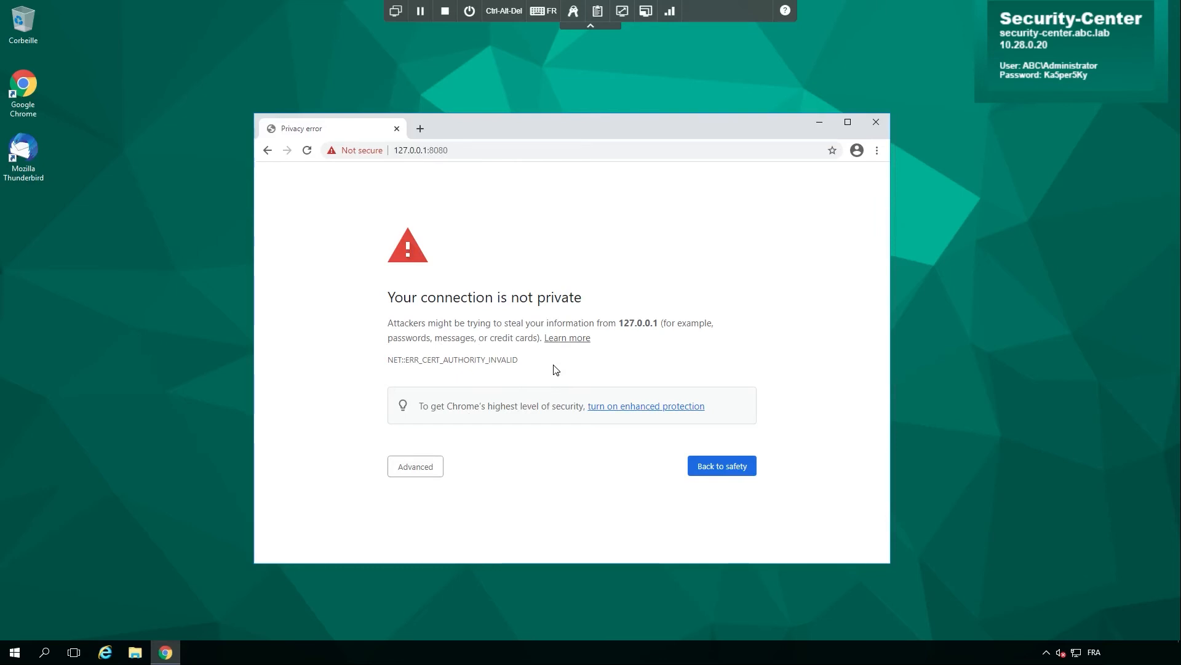
Bypass the certificate warning to proceed to 127.0.0.1 and maximize the browser window.
left_click(418, 468)
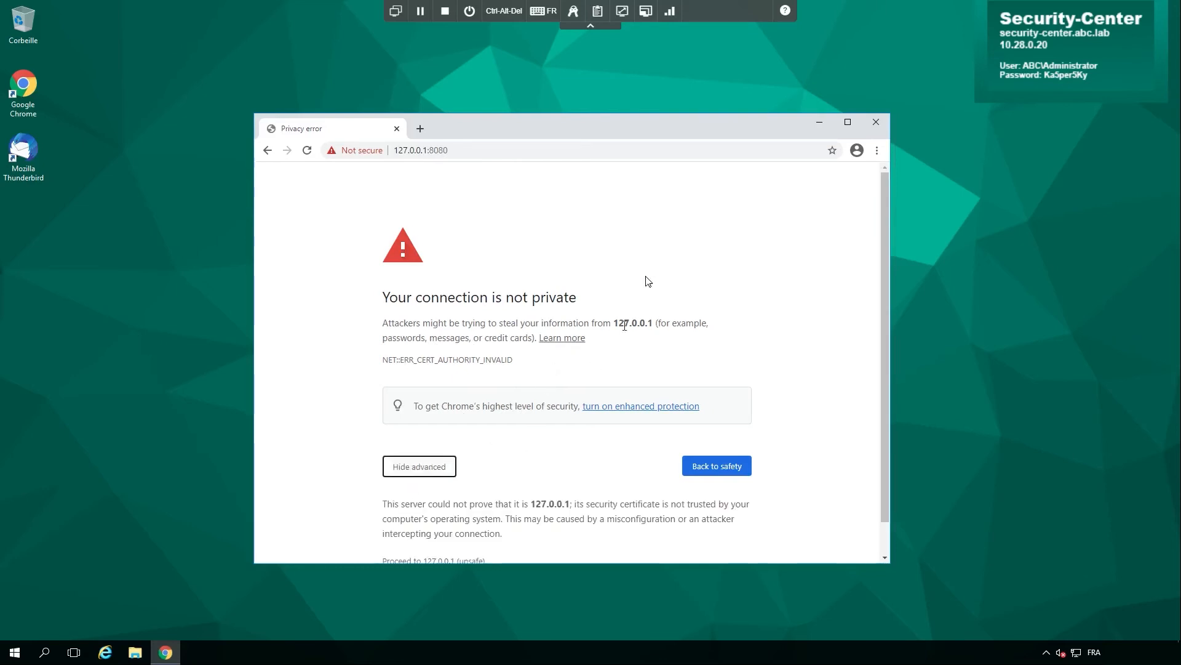
scroll(647, 288, "down", 1)
left_click(416, 524)
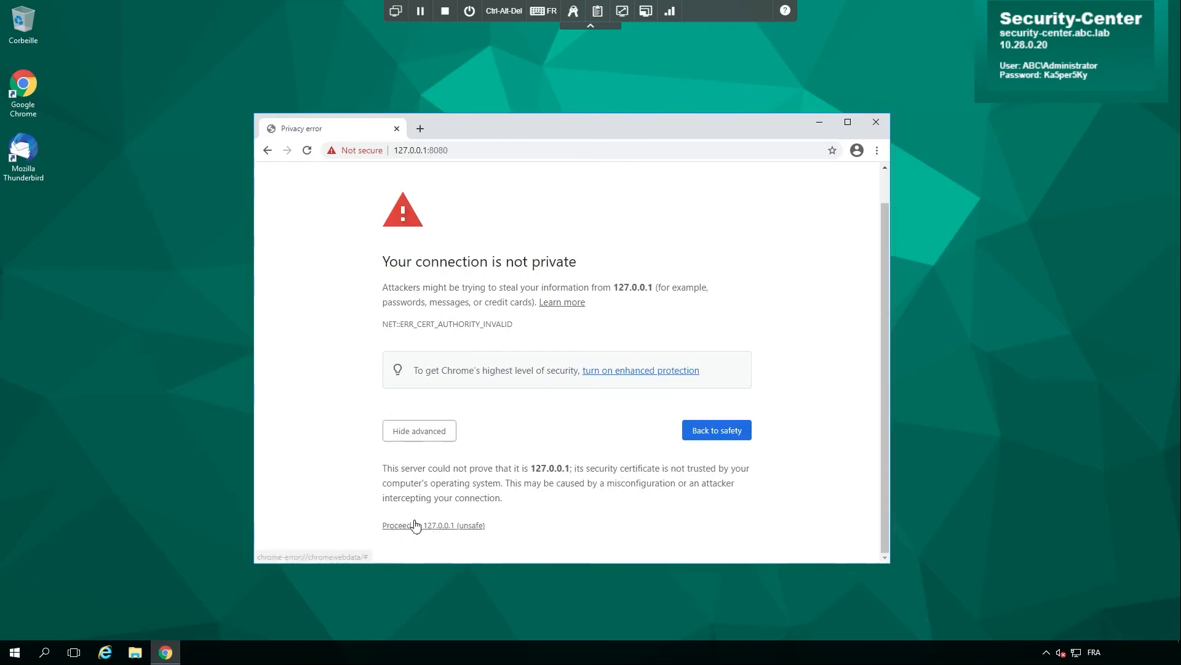
double_click(571, 131)
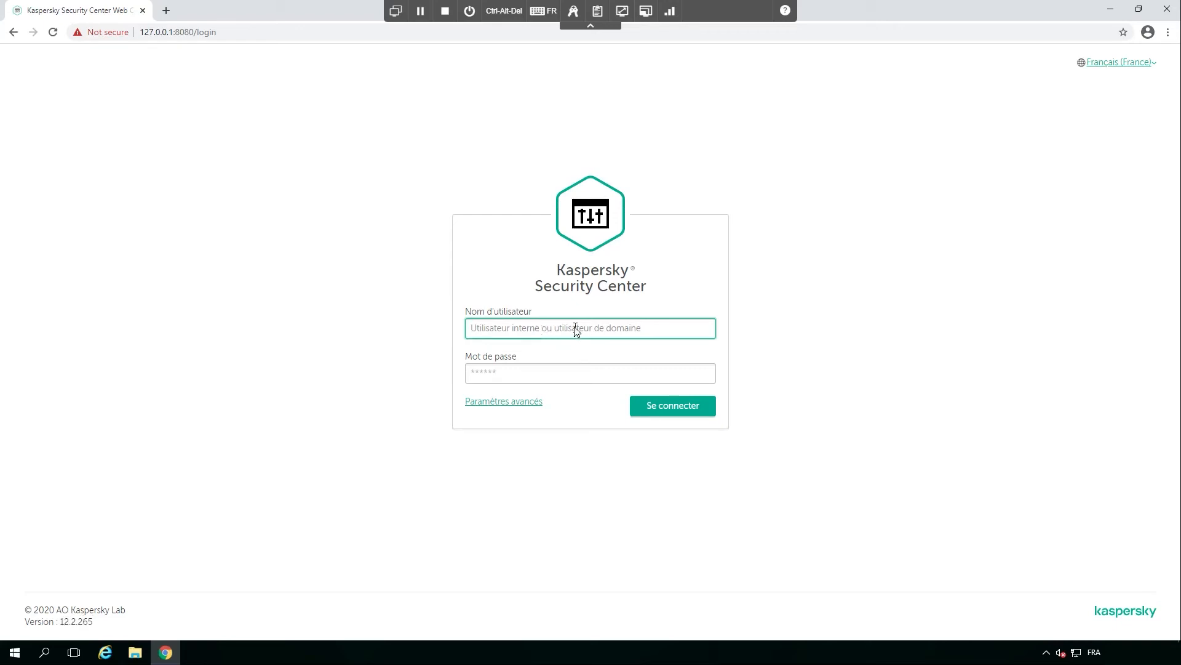
Sign in to Kaspersky Security Center with the stored Administrator username and account password, with the advanced login settings shown.
left_click(575, 13)
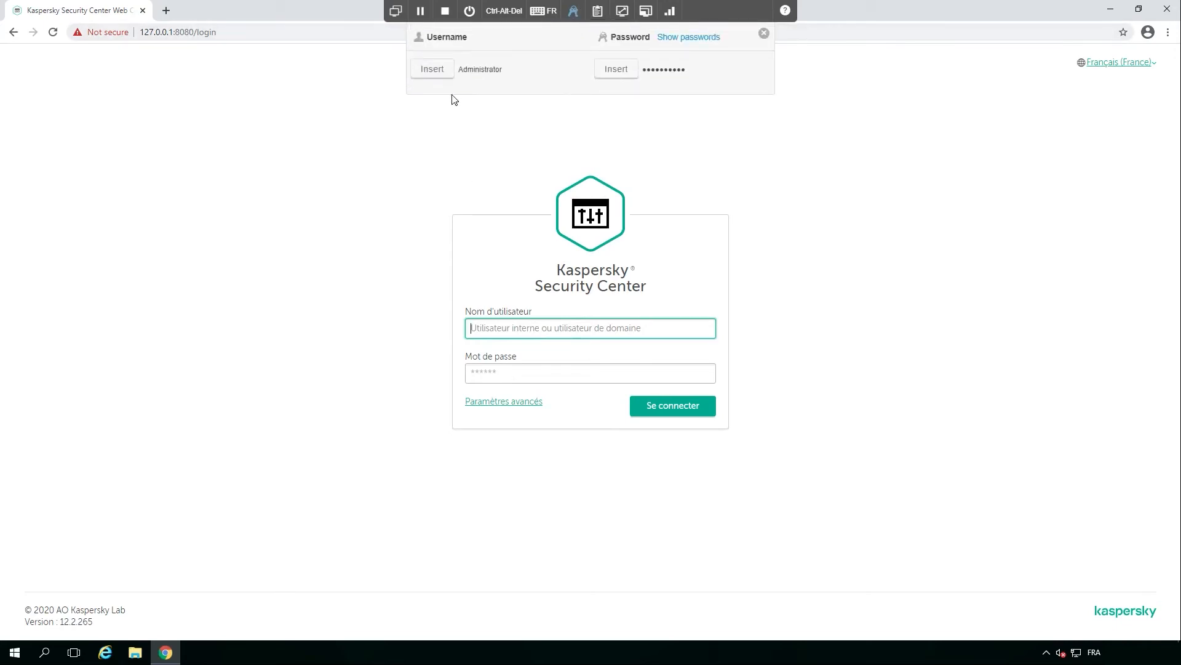
left_click(439, 72)
left_click(552, 374)
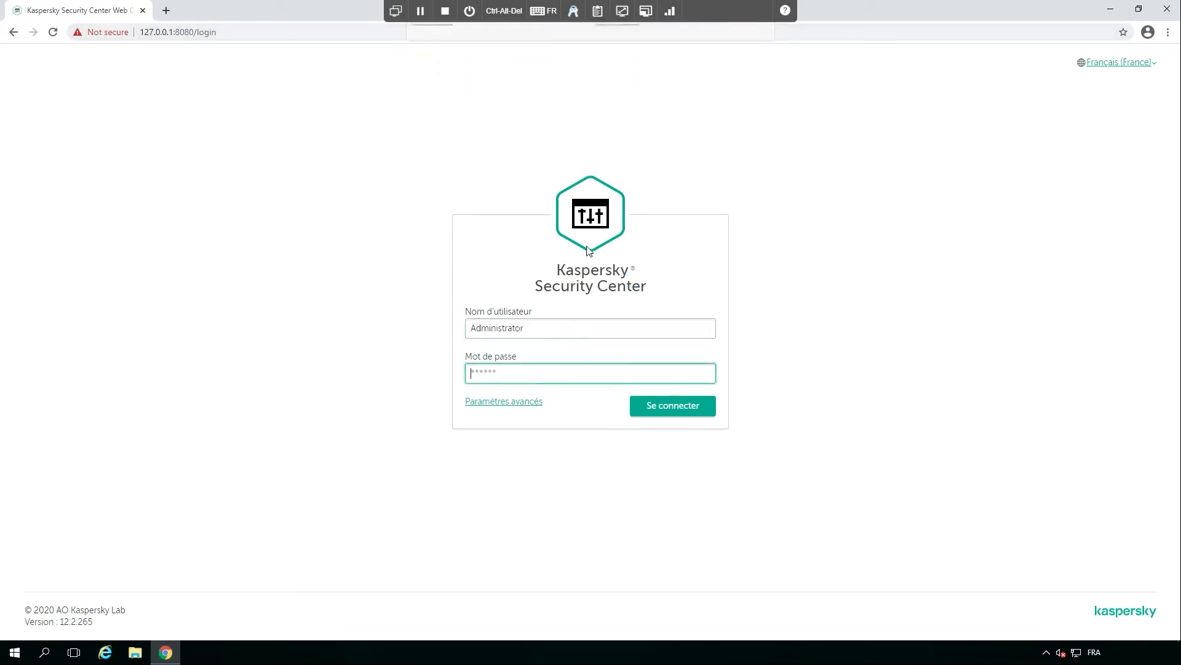
left_click(572, 12)
left_click(616, 69)
left_click(856, 310)
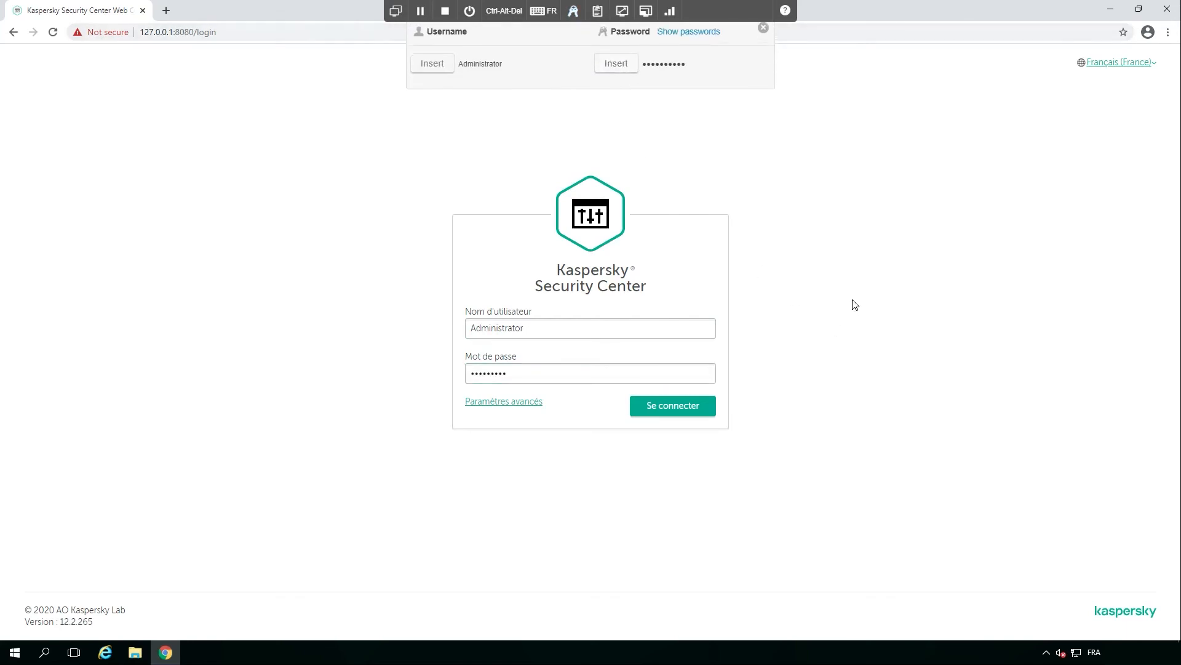
left_click(511, 404)
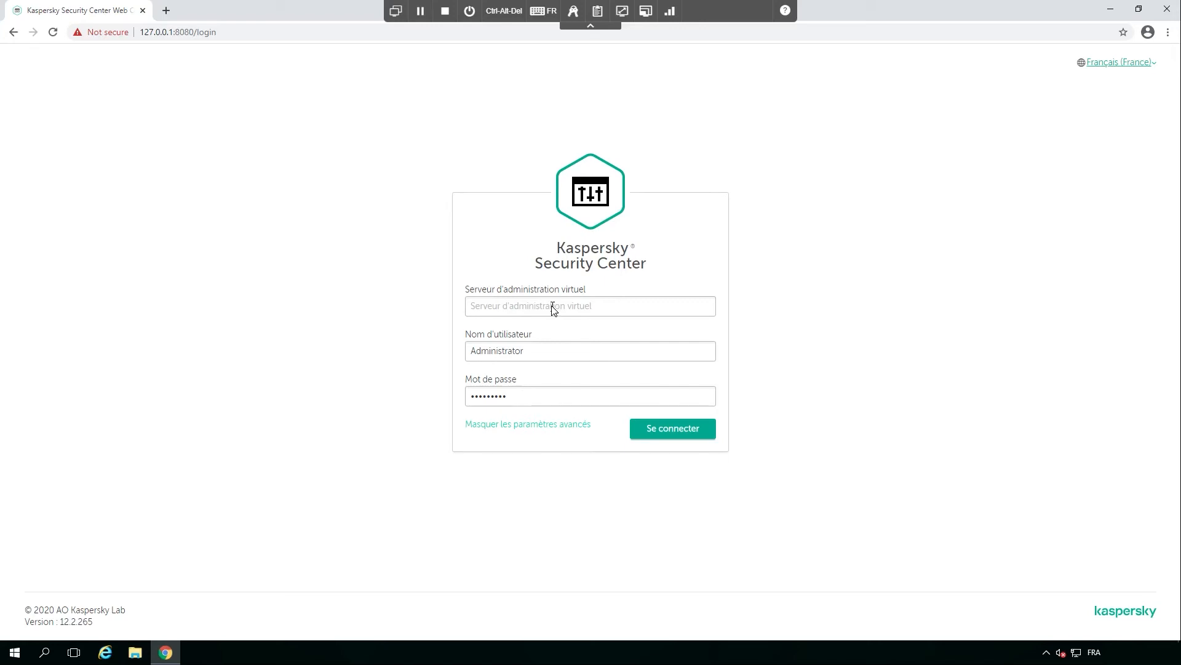
left_click(688, 431)
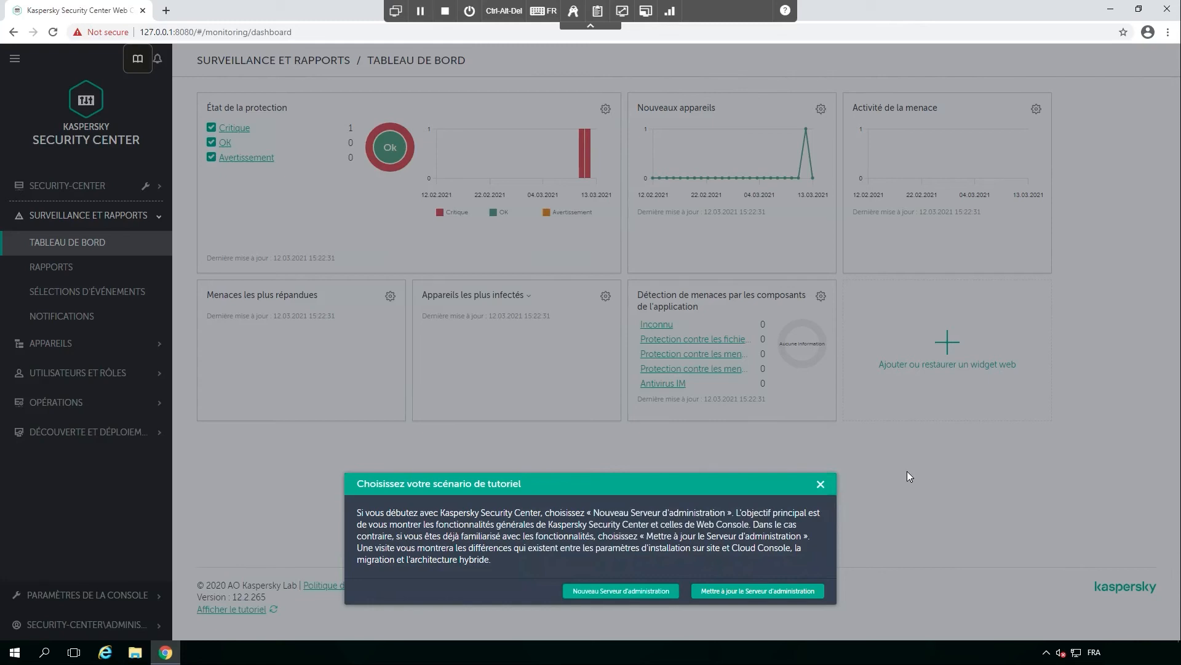
Dismiss the tutorial scenario choice and exit the initial configuration wizard without completing it.
left_click(820, 485)
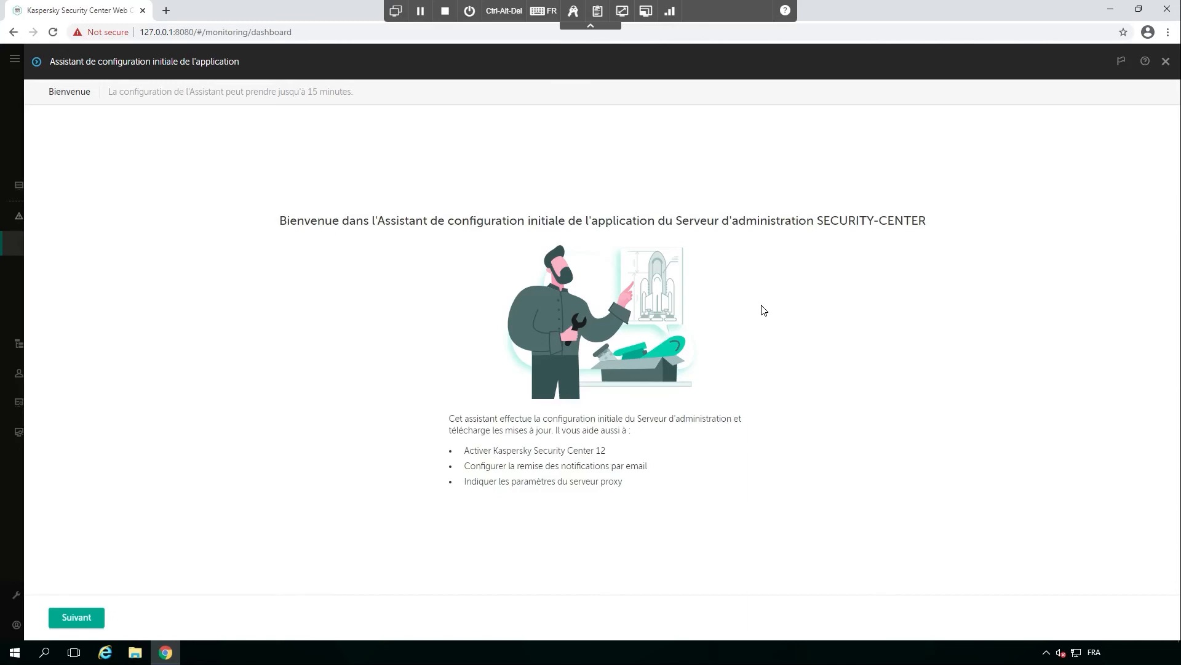
left_click(1165, 61)
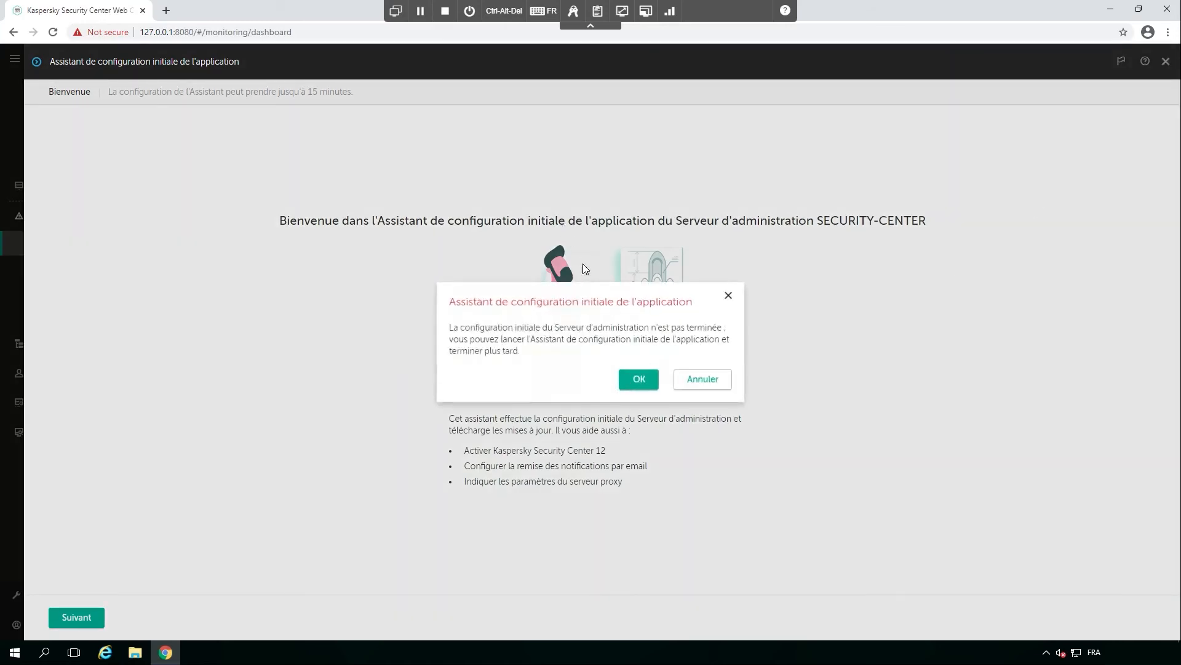
left_click(643, 380)
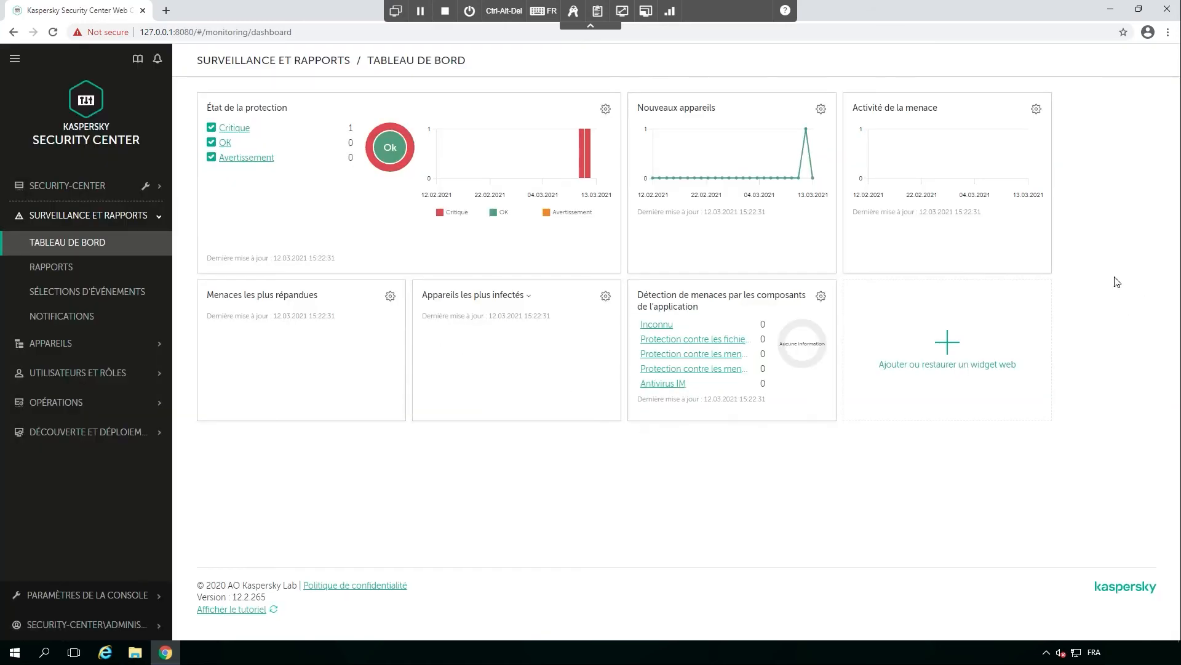